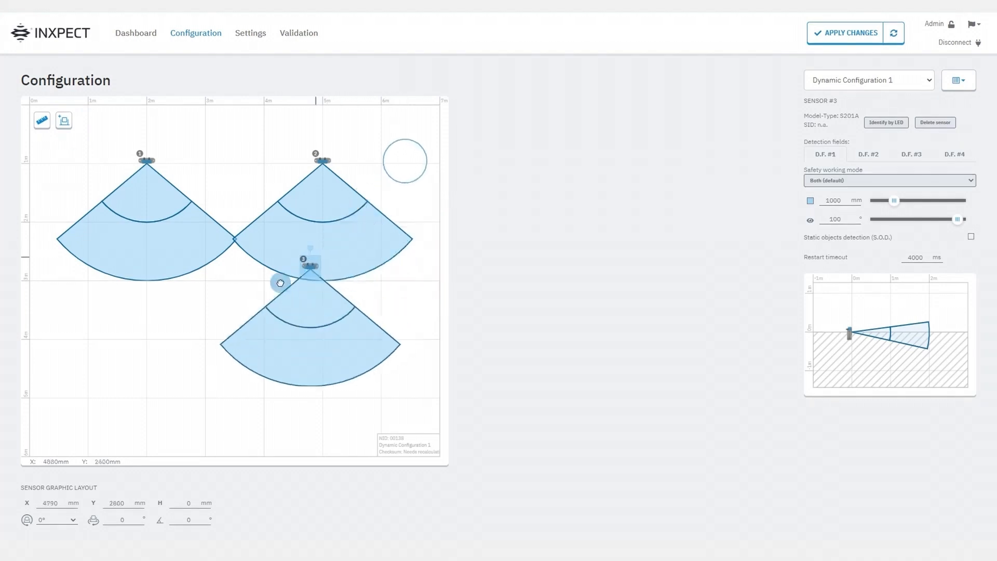
Resize the whiteboard to 16000 mm wide and 8570 mm high, unlinking its proportions for the final width
{"action": "left_click", "coordinate": [422, 183]}
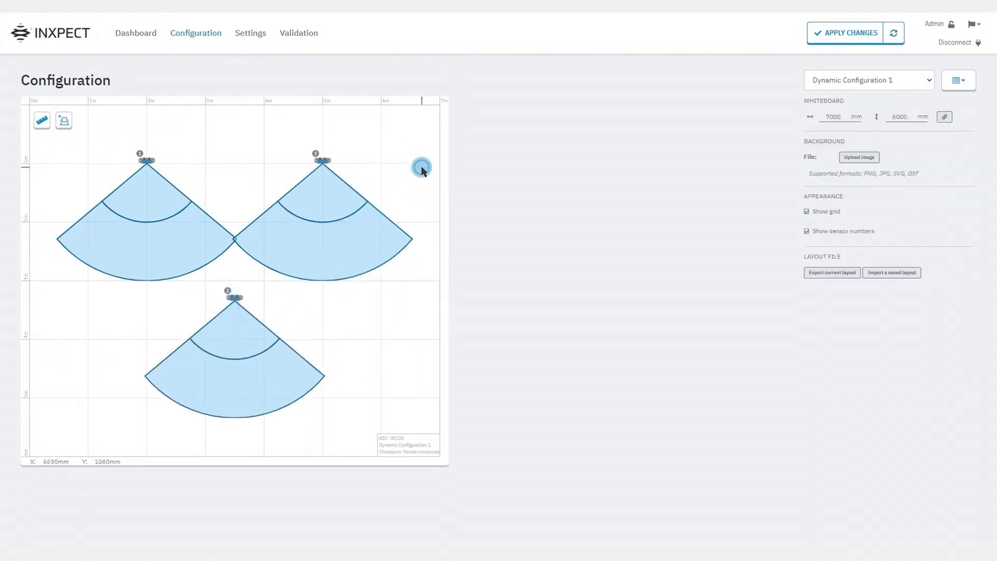
{"action": "left_click", "coordinate": [466, 173]}
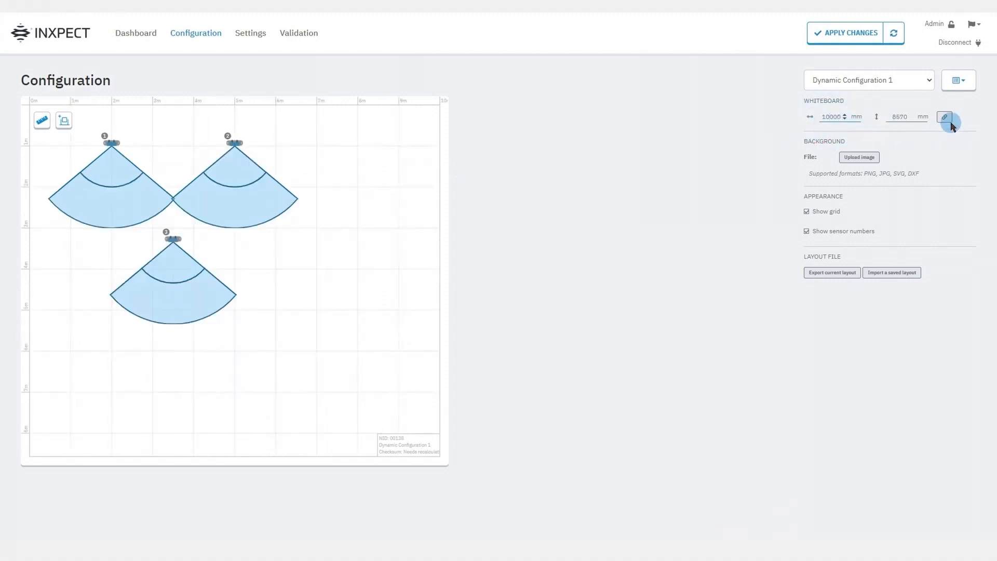
{"action": "left_click", "coordinate": [951, 123]}
{"action": "left_click", "coordinate": [833, 117]}
{"action": "type", "text": "6"}
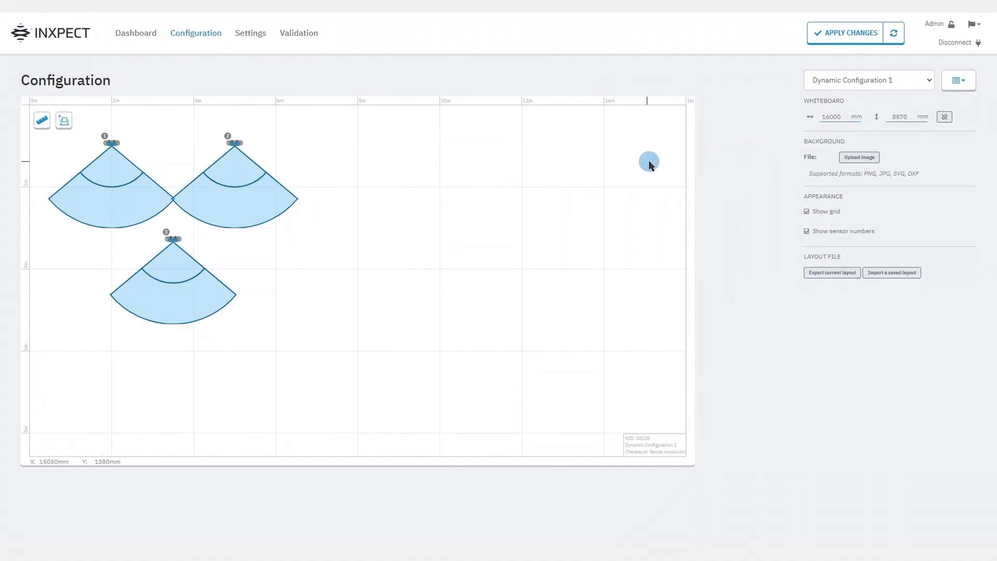
Upload layout.png as the whiteboard background and place it at about X 10040, Y 3760 mm with 1317 % scale
{"action": "left_click", "coordinate": [846, 162]}
{"action": "left_click", "coordinate": [429, 89]}
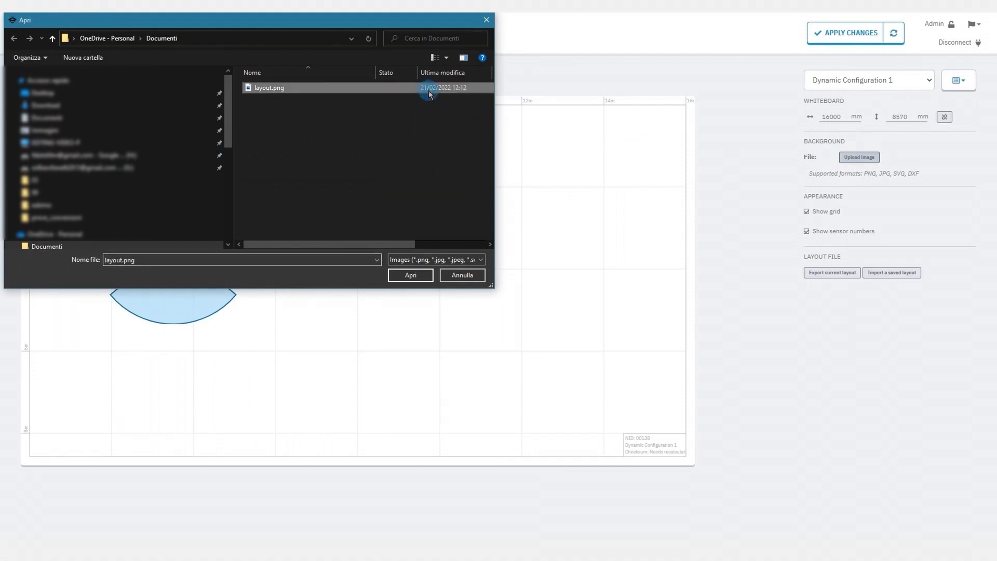
{"action": "left_click", "coordinate": [407, 276]}
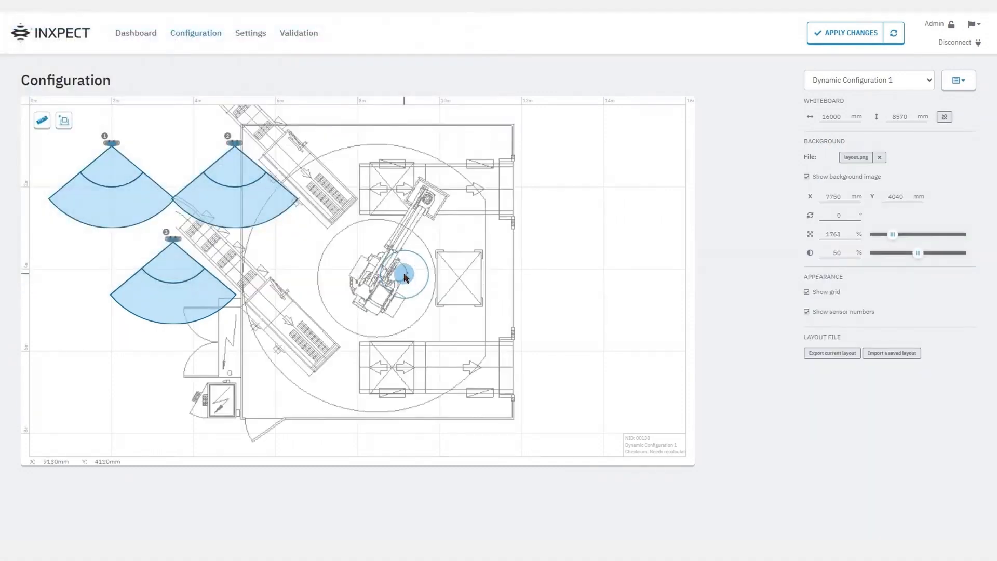
{"action": "left_click", "coordinate": [439, 207]}
{"action": "left_click_drag", "start_coordinate": [439, 207], "coordinate": [531, 196]}
Place sensor 1 at the robot cell's upper-left corner and sensor 2 inside its right wall, both facing the cell interior
{"action": "left_click_drag", "start_coordinate": [113, 144], "coordinate": [352, 141]}
{"action": "left_click_drag", "start_coordinate": [235, 143], "coordinate": [523, 307]}
{"action": "left_click_drag", "start_coordinate": [520, 291], "coordinate": [540, 314]}
{"action": "left_click", "coordinate": [649, 346]}
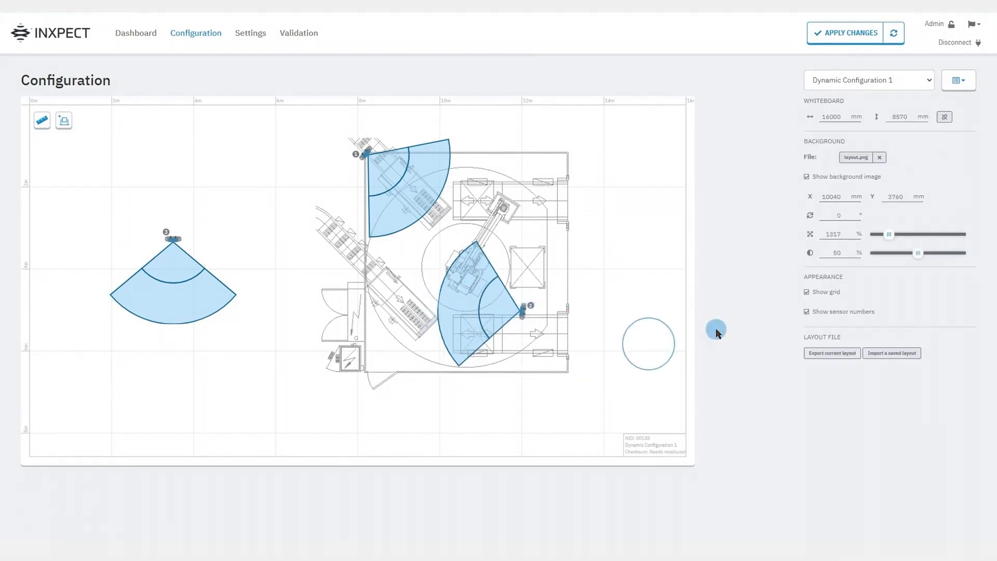
{"action": "left_click", "coordinate": [816, 355]}
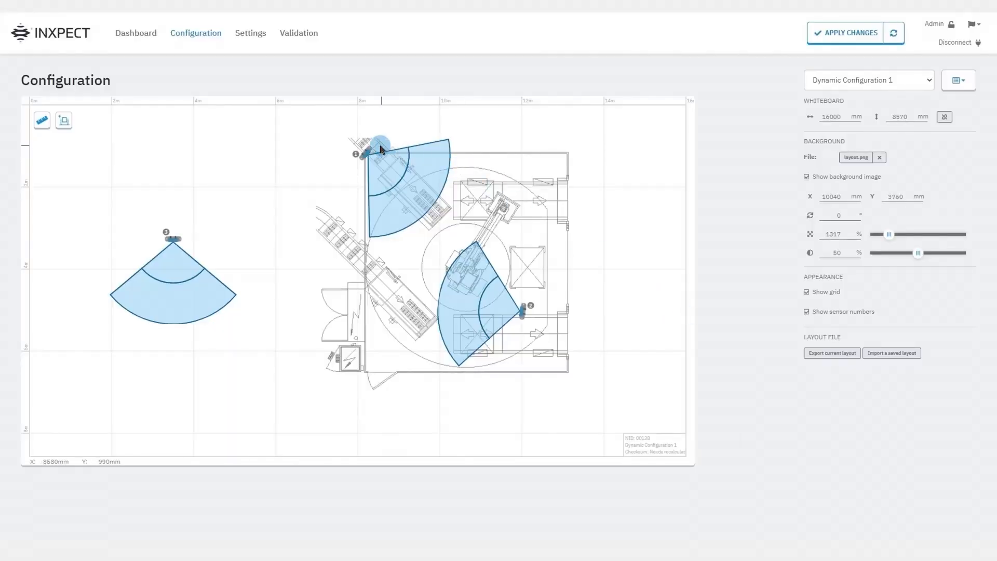
Set sensor 1's position to X 6250 mm and Y 4220 mm, with a rotation of 10°
{"action": "left_click", "coordinate": [368, 154]}
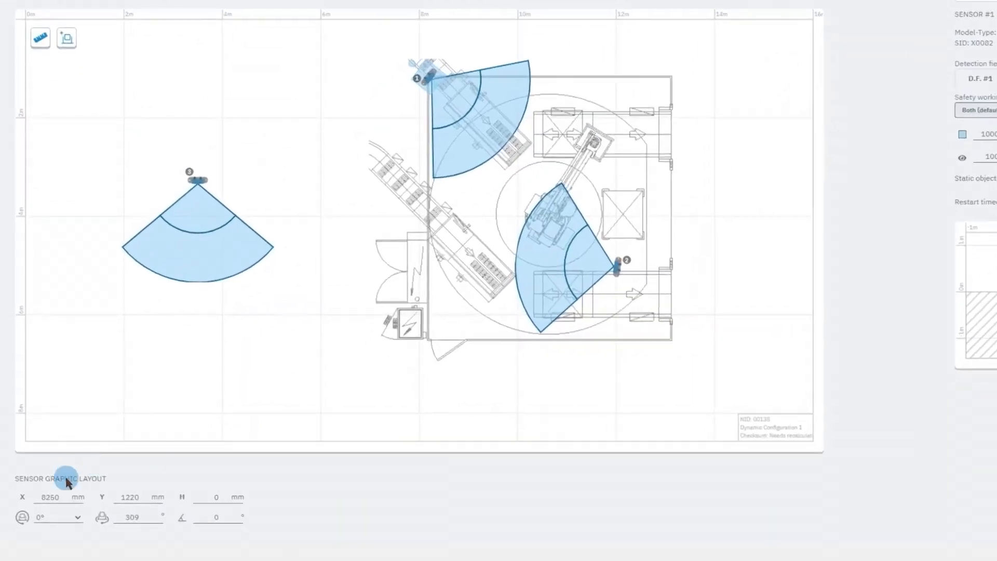
{"action": "double_click", "coordinate": [48, 496]}
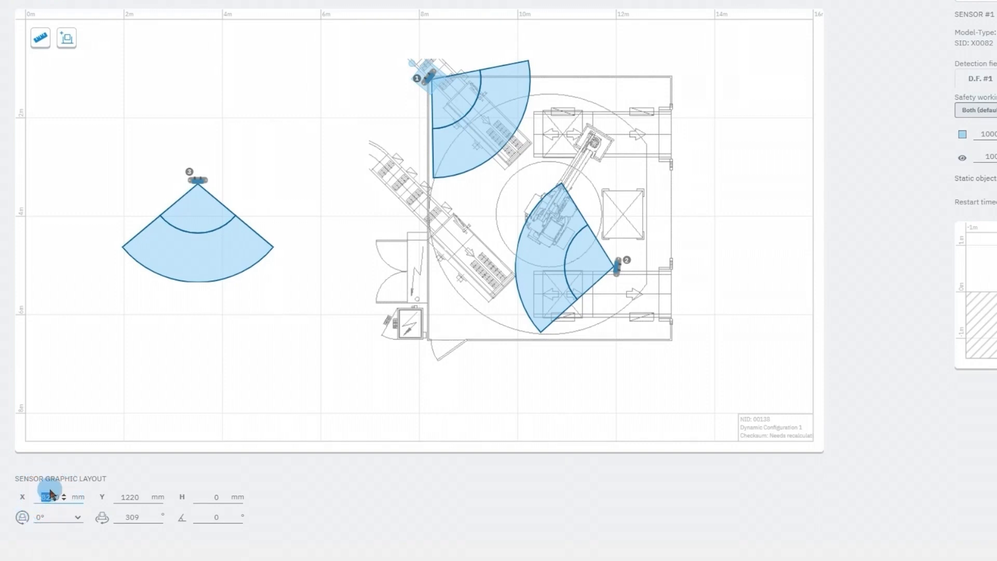
{"action": "key", "text": "Return"}
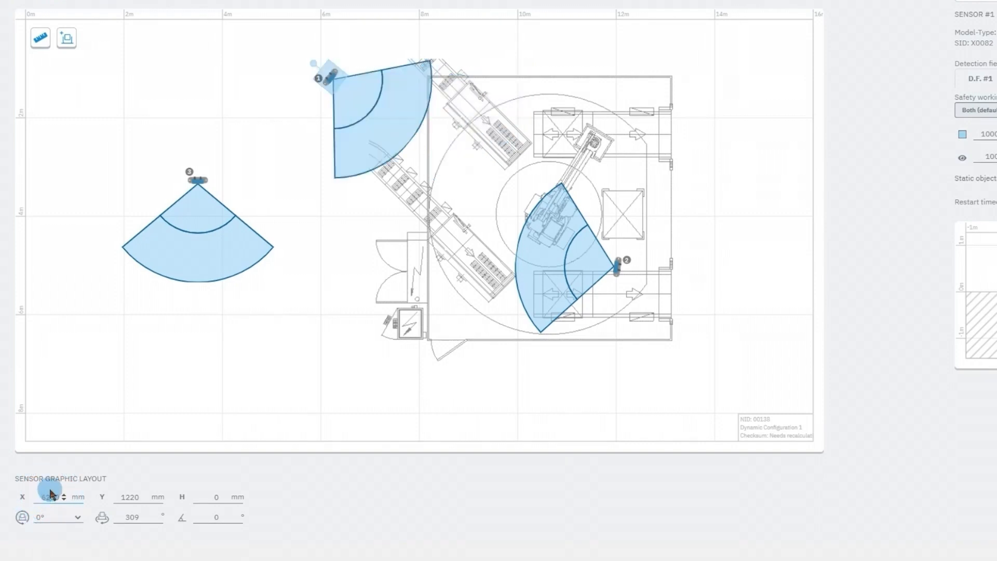
{"action": "double_click", "coordinate": [125, 499]}
{"action": "type", "text": "4220"}
{"action": "key", "text": "Return"}
{"action": "left_click", "coordinate": [142, 514]}
{"action": "double_click", "coordinate": [131, 516]}
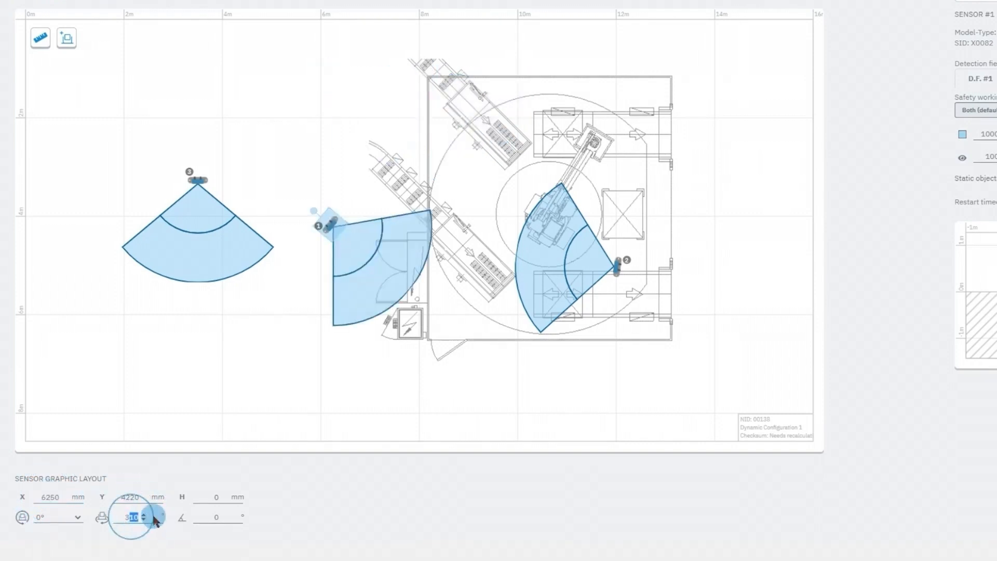
{"action": "type", "text": "10"}
{"action": "key", "text": "Return"}
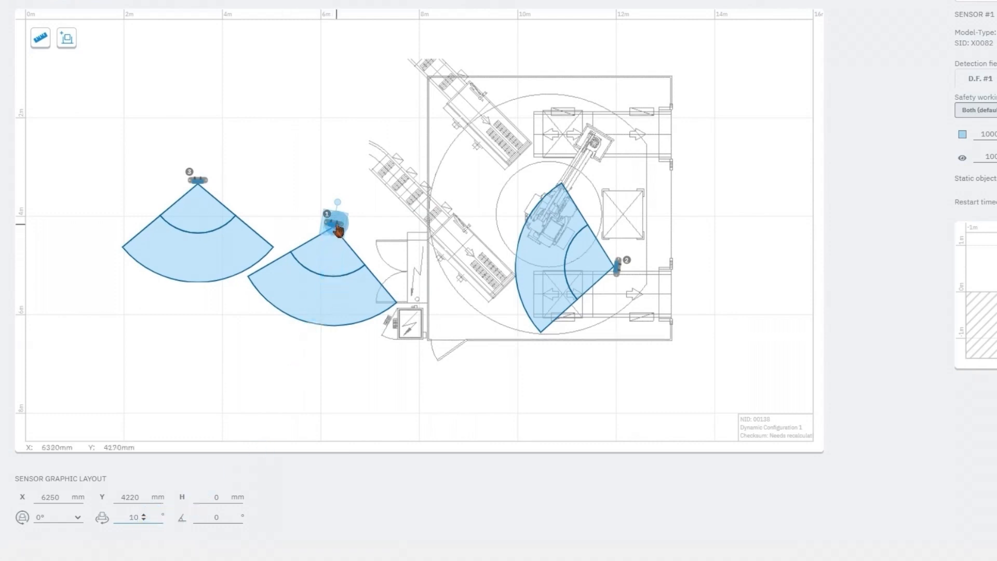
Return sensor 1 to the cell corner at about X 8300, Y 1250 mm, rotated 314°, with safety working mode Both (default)
{"action": "left_click_drag", "start_coordinate": [338, 203], "coordinate": [420, 71]}
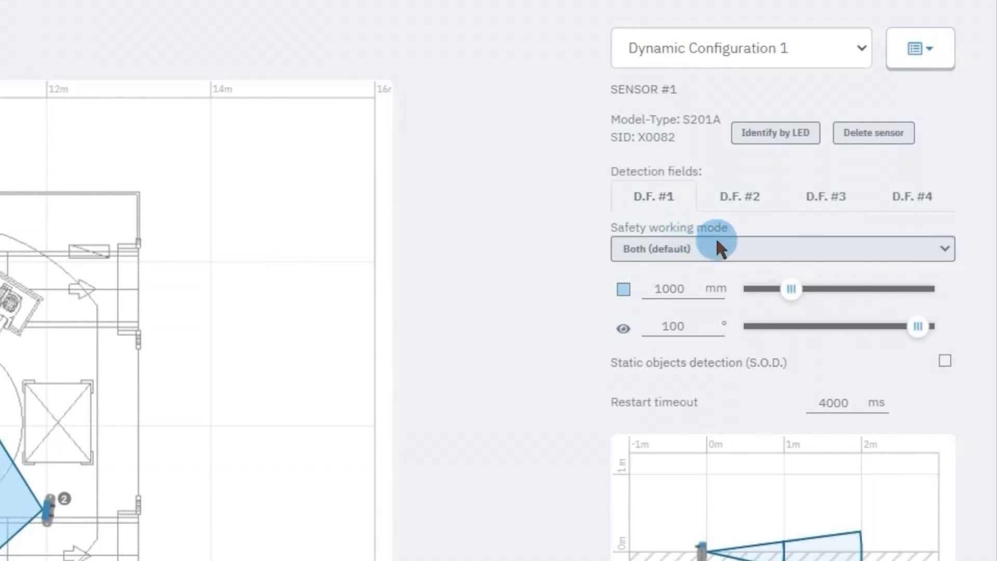
{"action": "left_click", "coordinate": [766, 251]}
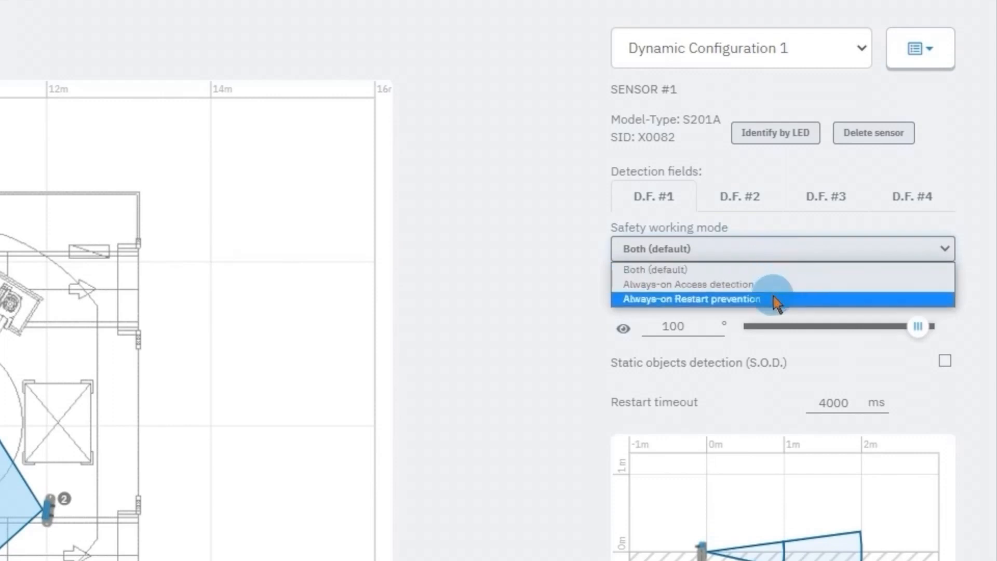
{"action": "left_click", "coordinate": [772, 270]}
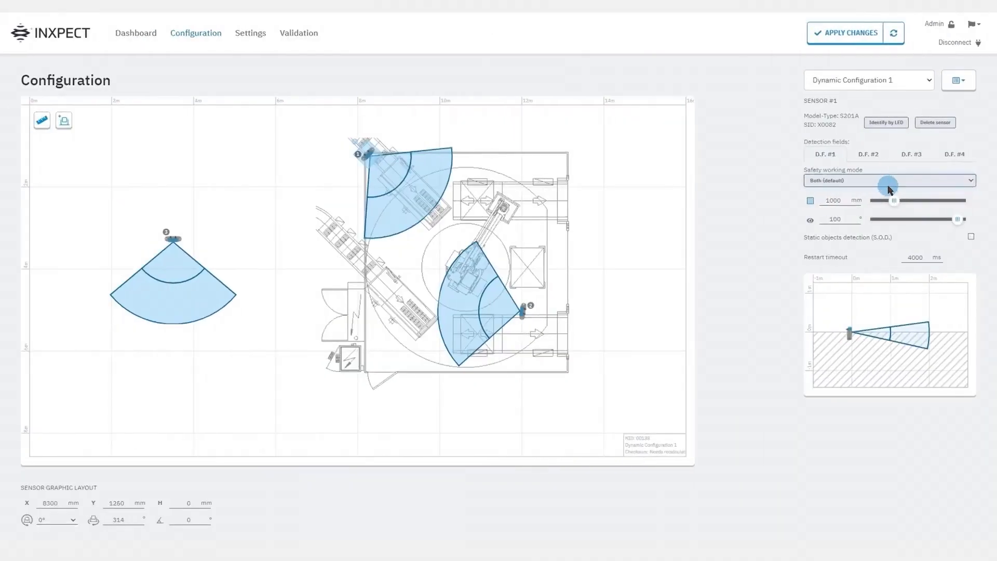
Set sensor 1's first detection field to 1740 mm distance and 80° angular coverage, and enable static objects detection
{"action": "left_click_drag", "start_coordinate": [894, 205], "coordinate": [945, 222]}
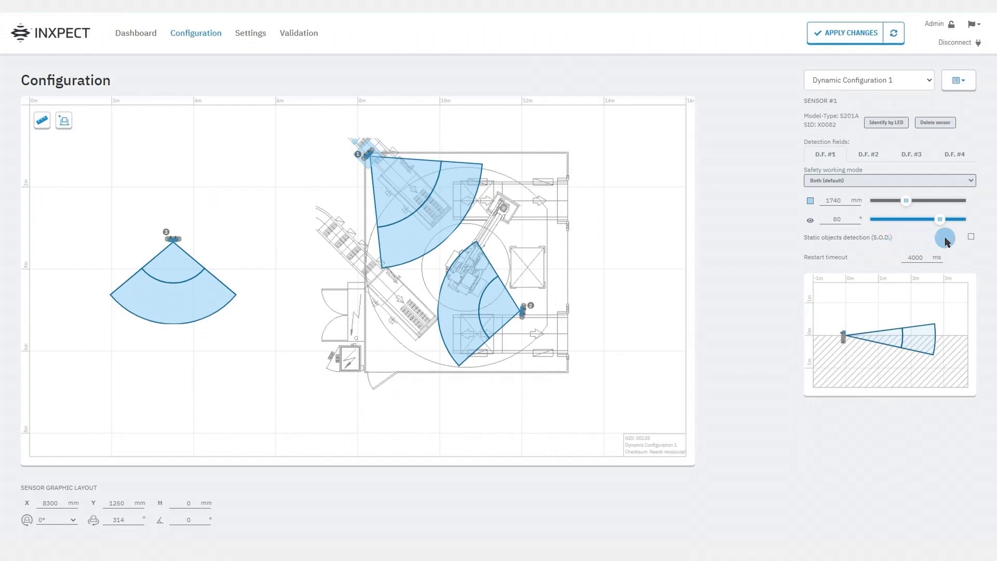
{"action": "left_click", "coordinate": [970, 237]}
{"action": "mouse_move", "coordinate": [953, 258]}
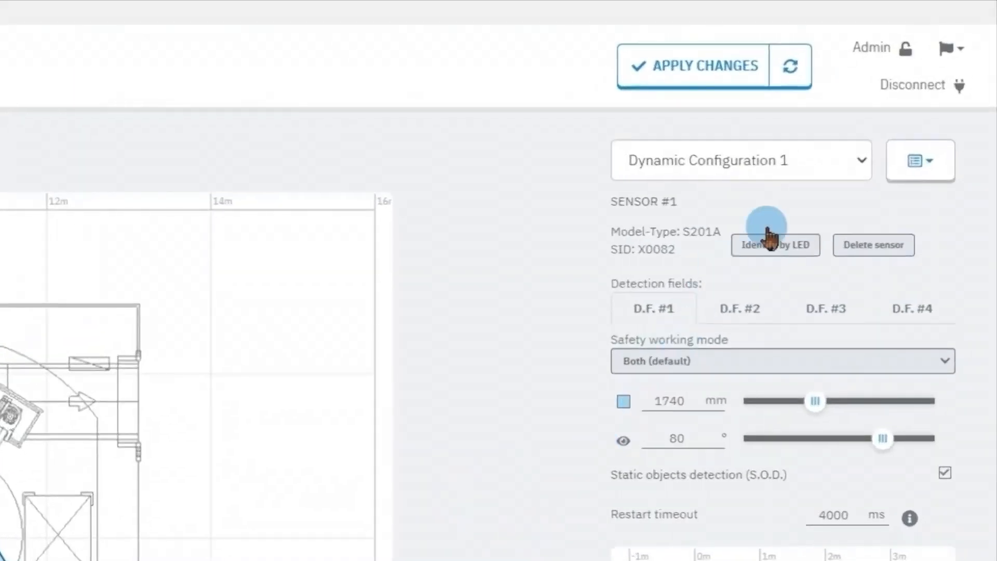
Add a second dynamic configuration and check the list of available configurations
{"action": "left_click", "coordinate": [837, 165]}
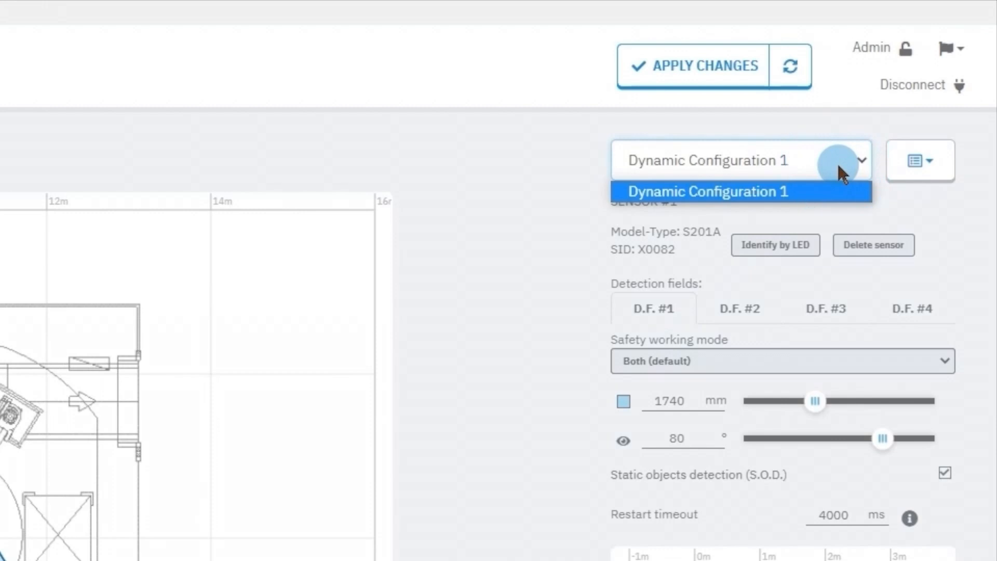
{"action": "left_click", "coordinate": [934, 167]}
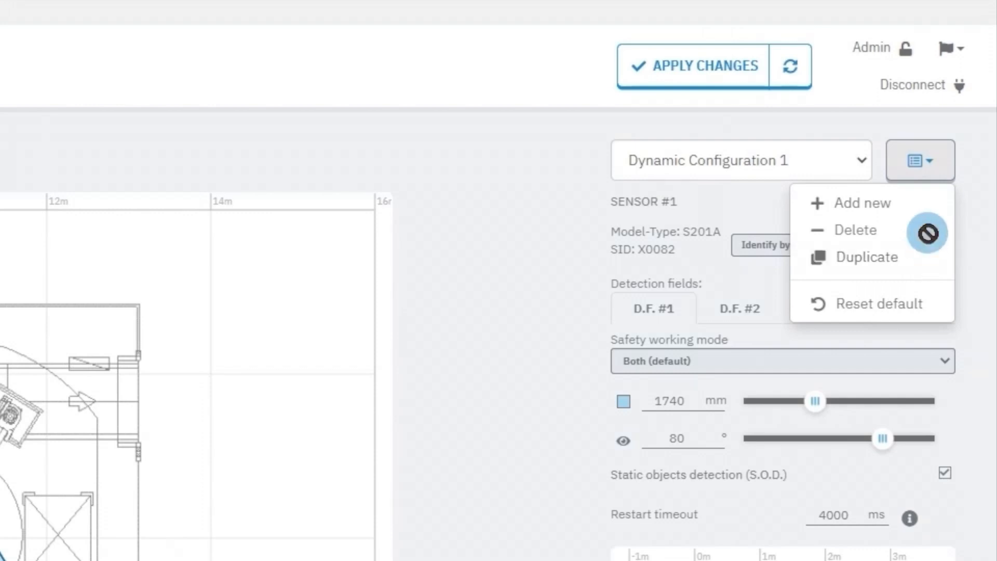
{"action": "left_click", "coordinate": [894, 204]}
{"action": "left_click", "coordinate": [861, 161]}
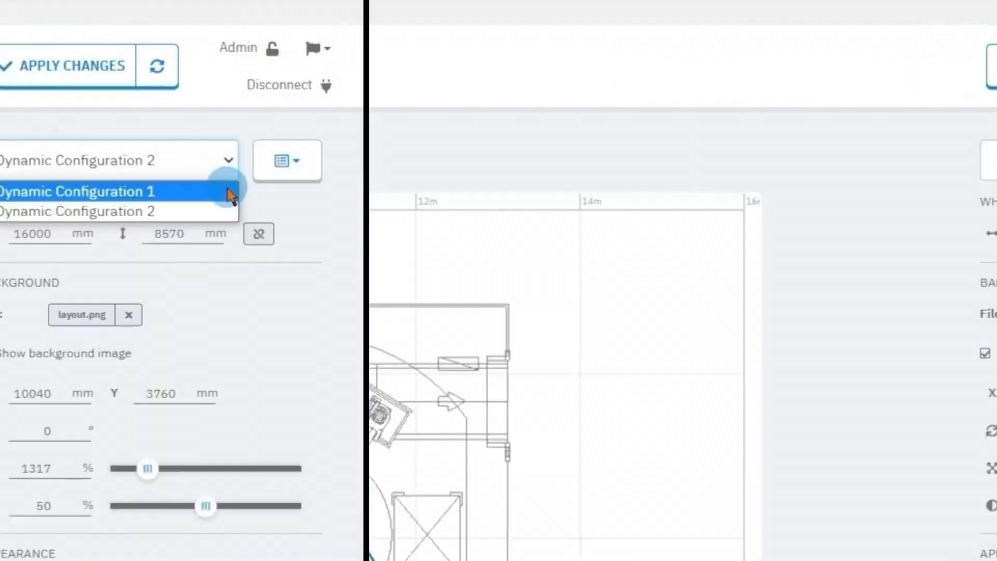
{"action": "left_click", "coordinate": [866, 131]}
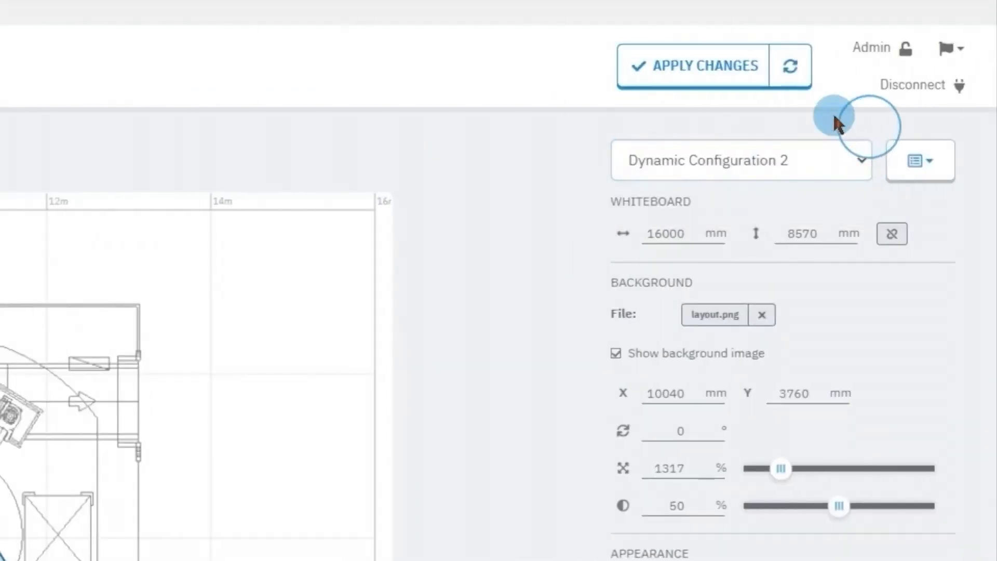
Apply and confirm the configuration changes, and review the configuration report covering both dynamic configurations
{"action": "left_click", "coordinate": [730, 77]}
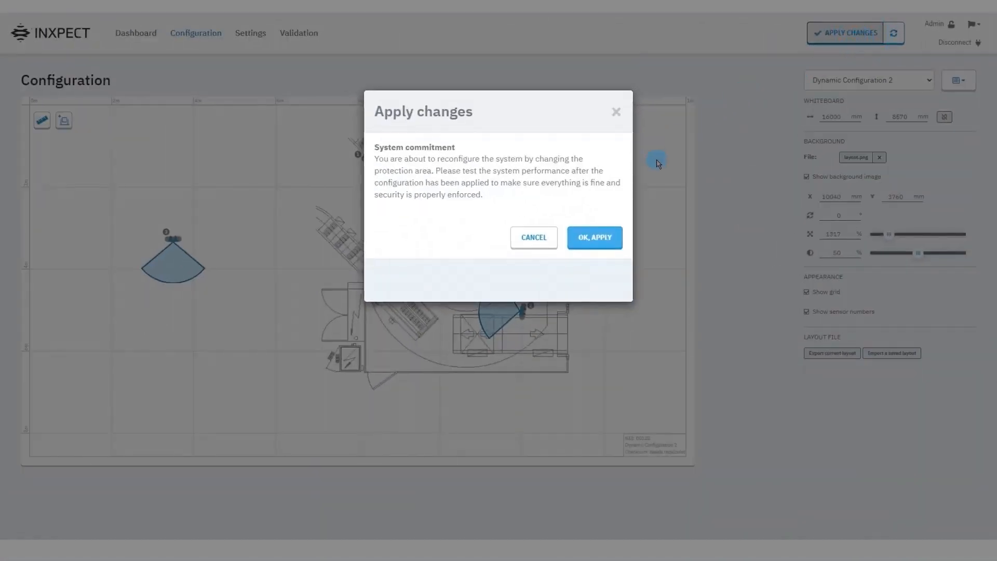
{"action": "left_click", "coordinate": [611, 243]}
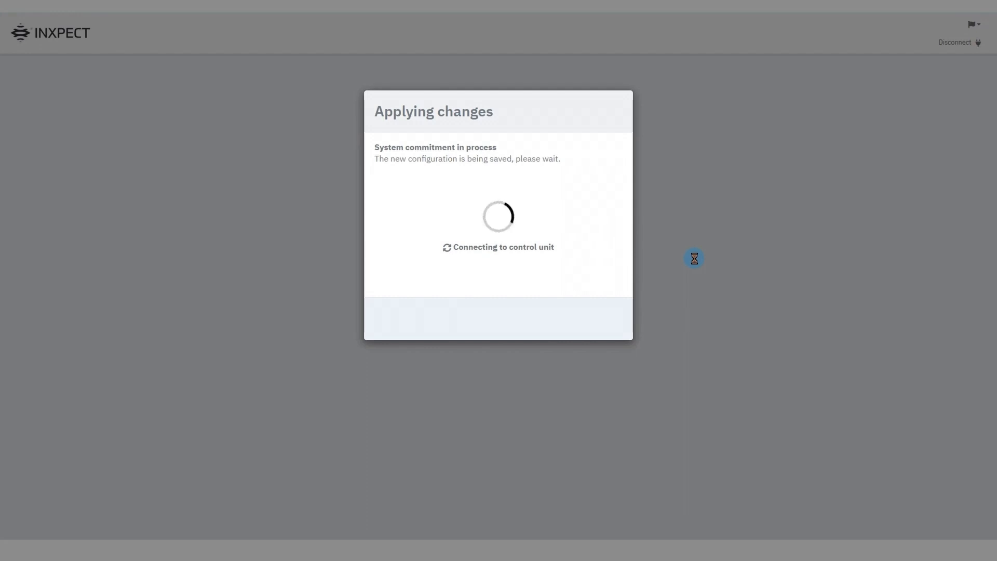
{"action": "scroll", "coordinate": [863, 256], "scroll_direction": "down", "scroll_amount": 5}
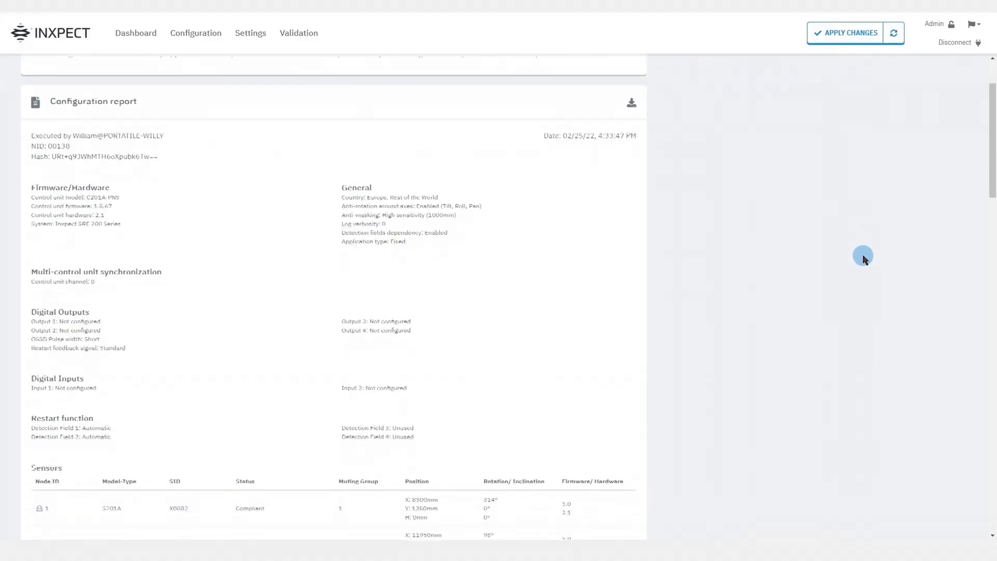
{"action": "scroll", "coordinate": [863, 257], "scroll_direction": "down", "scroll_amount": 5}
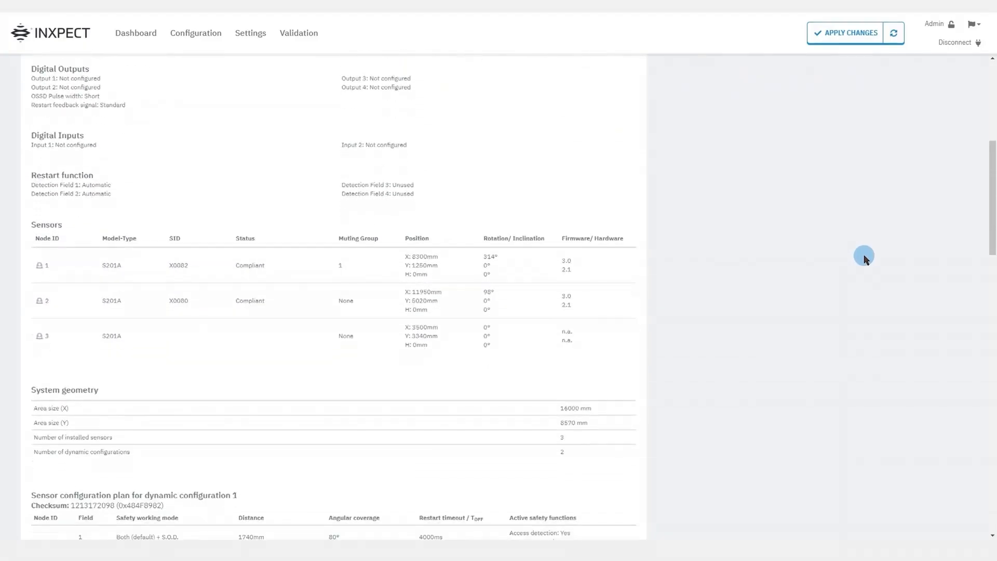
{"action": "scroll", "coordinate": [864, 257], "scroll_direction": "down", "scroll_amount": 6}
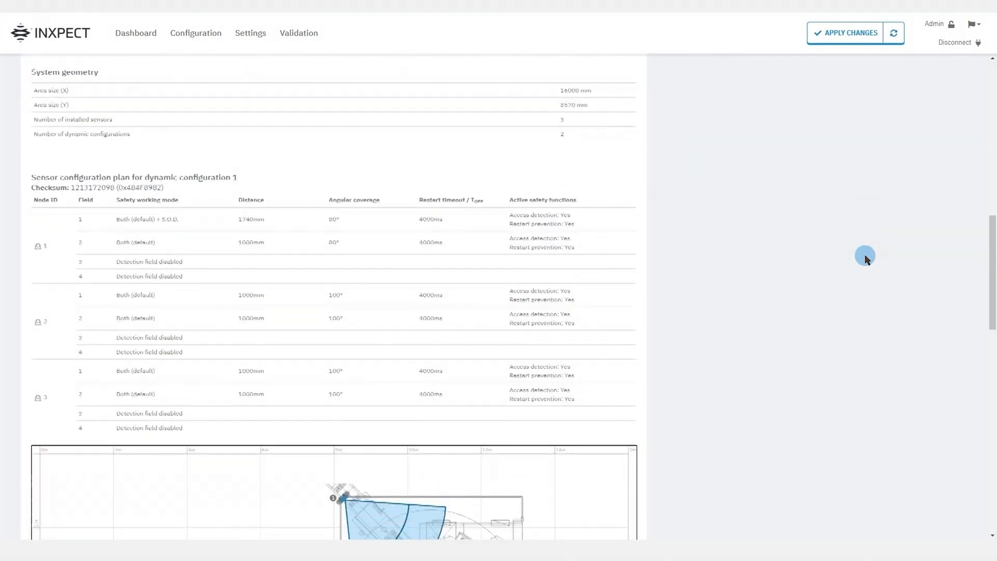
{"action": "scroll", "coordinate": [864, 257], "scroll_direction": "down", "scroll_amount": 6}
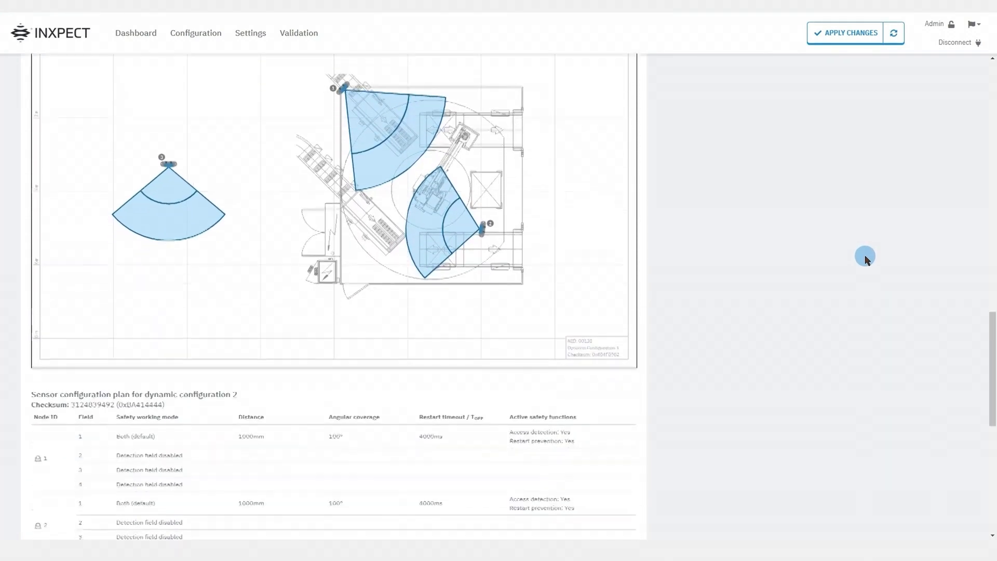
{"action": "scroll", "coordinate": [864, 257], "scroll_direction": "down", "scroll_amount": 4}
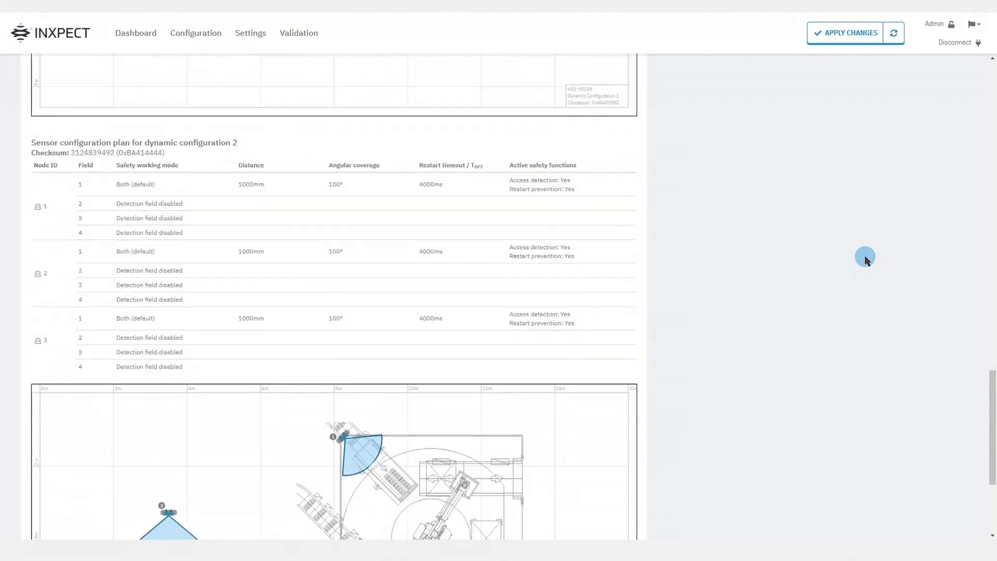
{"action": "key", "text": "Home"}
Open the archive of past configuration reports and return to the configuration plan
{"action": "left_click", "coordinate": [711, 127]}
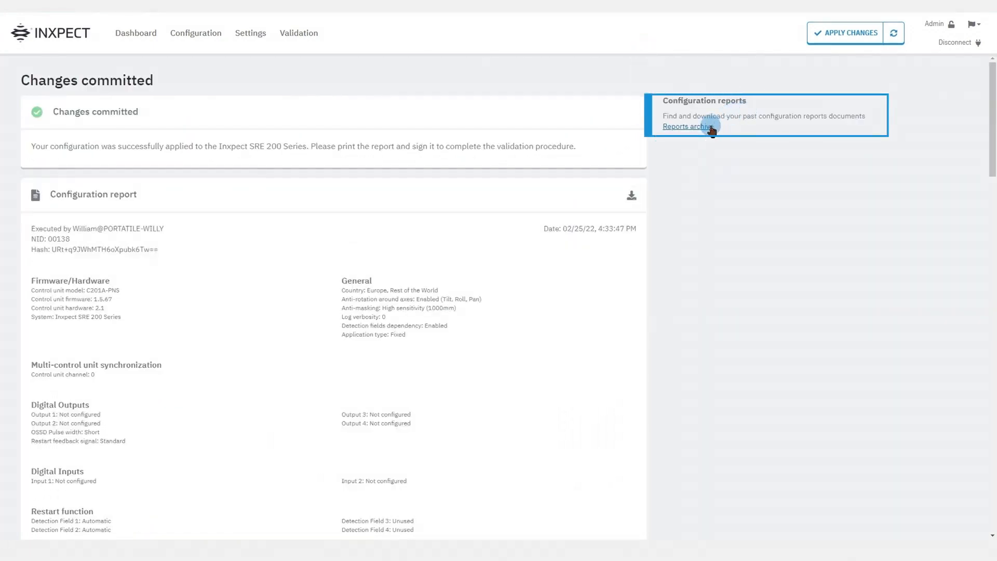
{"action": "left_click", "coordinate": [711, 128]}
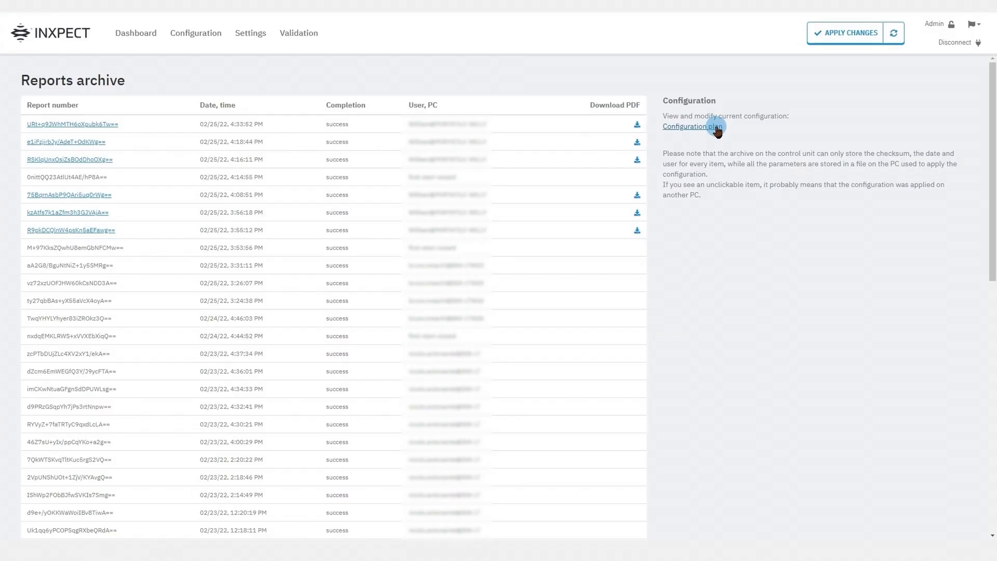
{"action": "left_click", "coordinate": [715, 127]}
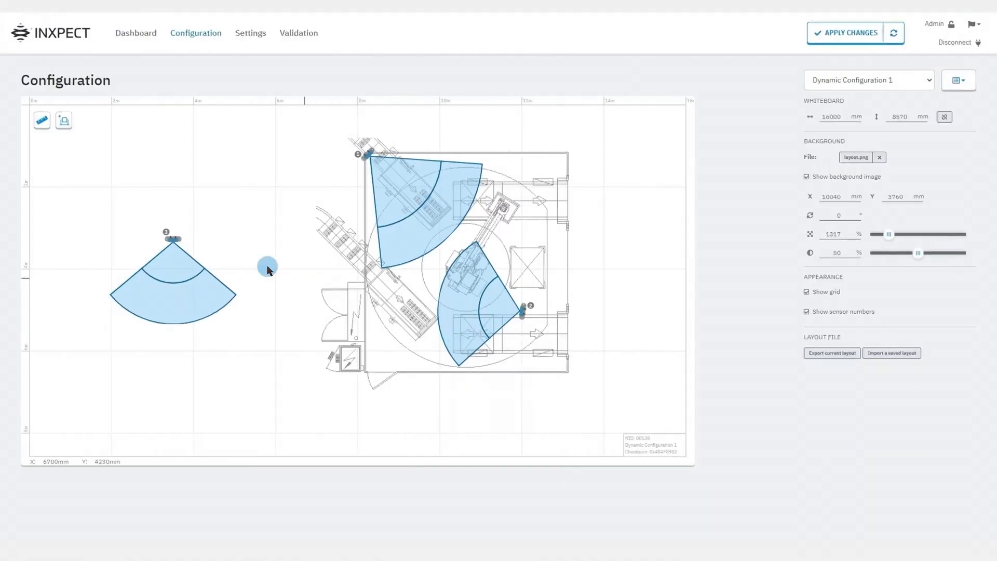
Delete sensor 3, which stands outside the robot cell, from the layout
{"action": "left_click", "coordinate": [176, 241]}
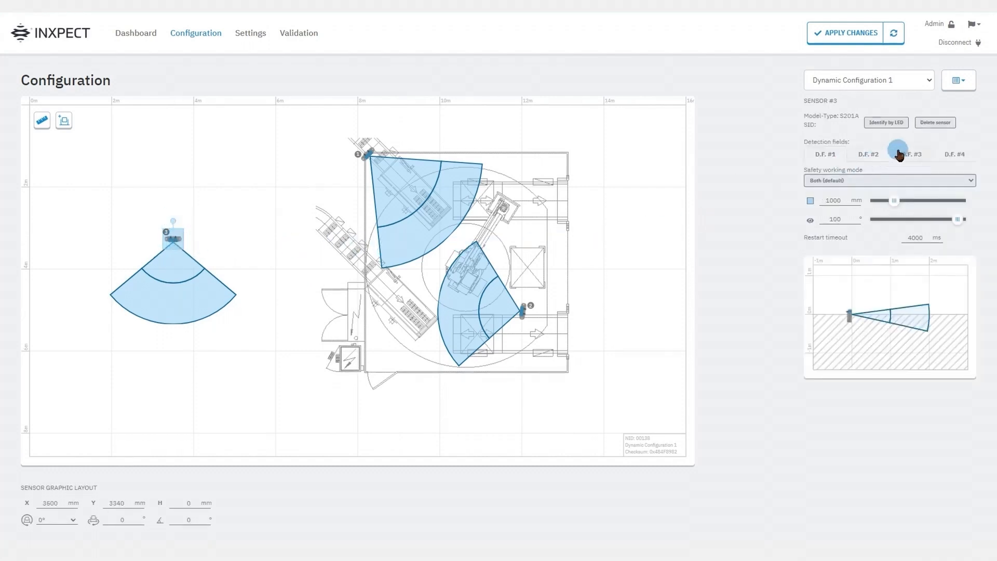
{"action": "left_click", "coordinate": [940, 131]}
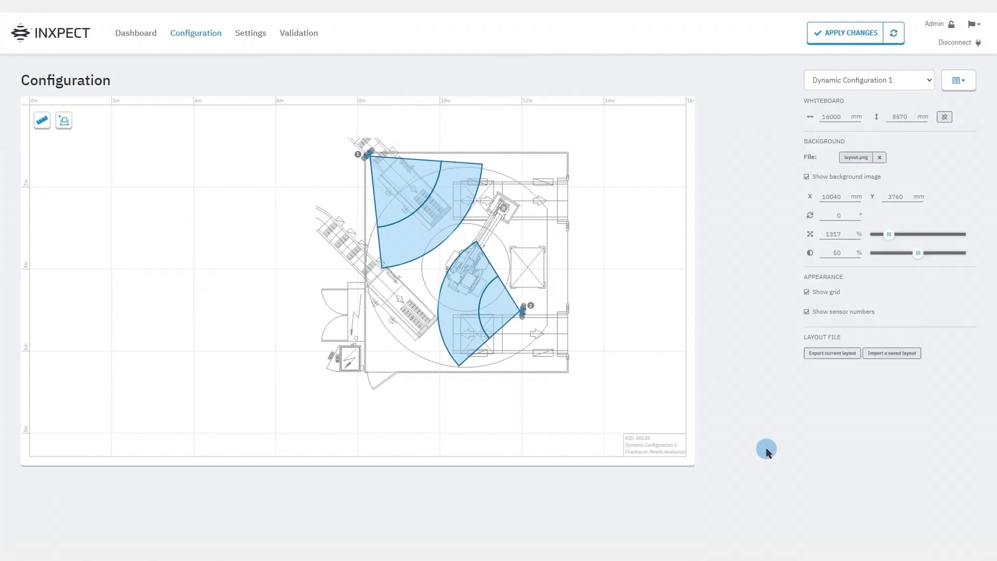
Identify the physical device of sensor 2 by its LED
{"action": "left_click", "coordinate": [522, 317]}
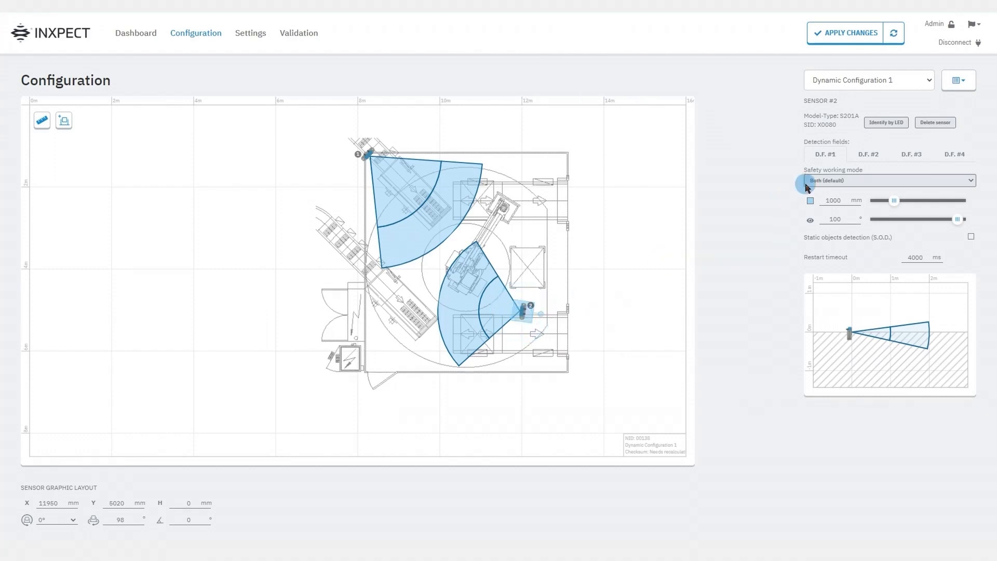
{"action": "left_click", "coordinate": [876, 125]}
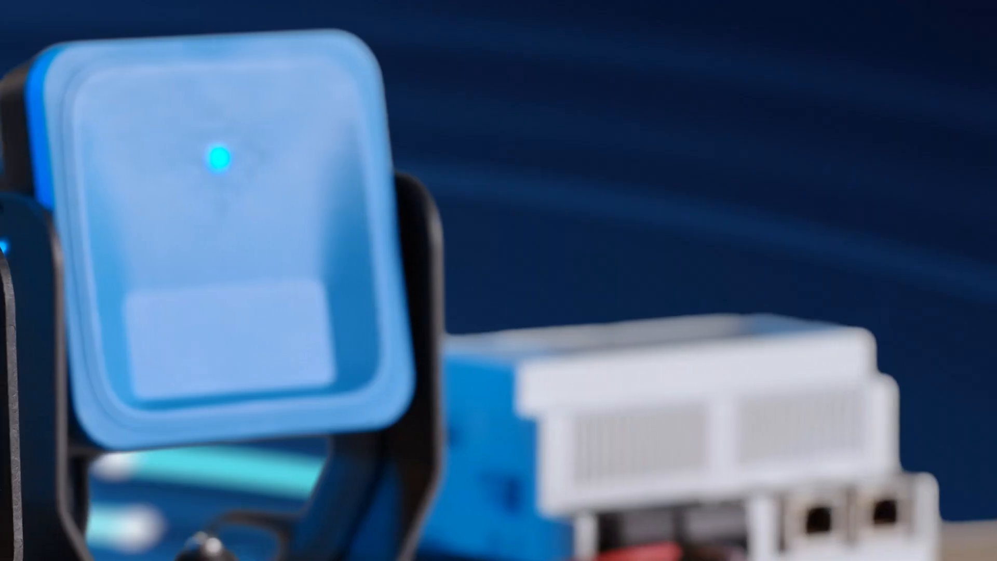